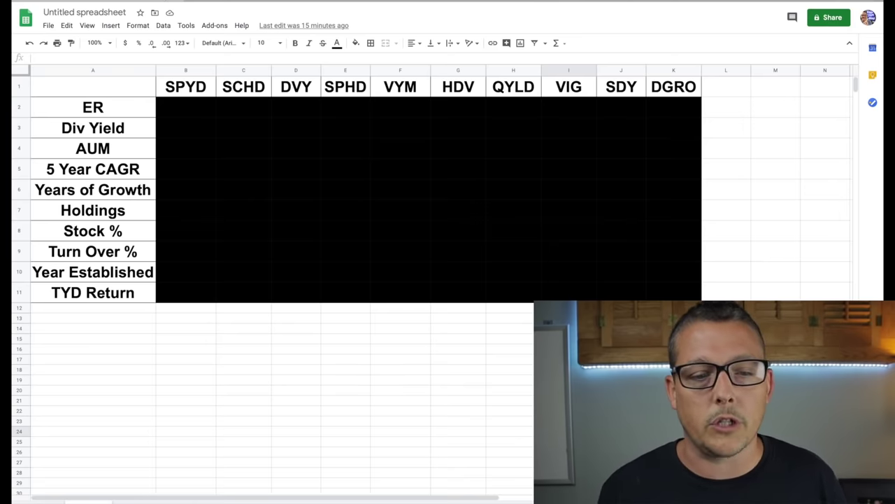
Switch to Seeking Alpha, look up the ETF SPYD and view its holdings and dividend information.
left_click(222, 2)
left_click(325, 14)
type("sp")
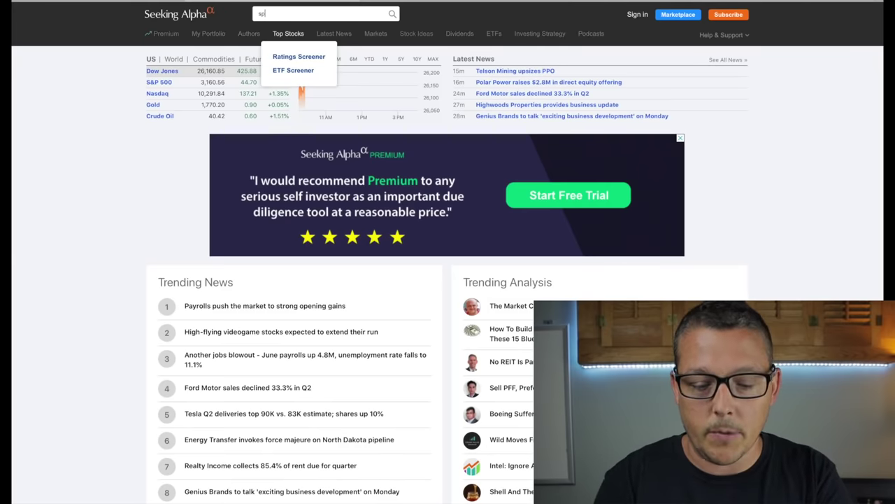
type("yd")
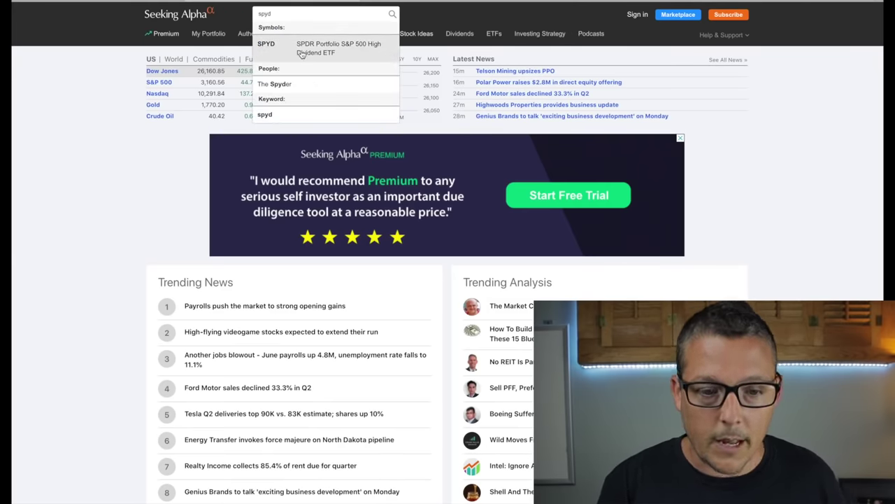
left_click(301, 49)
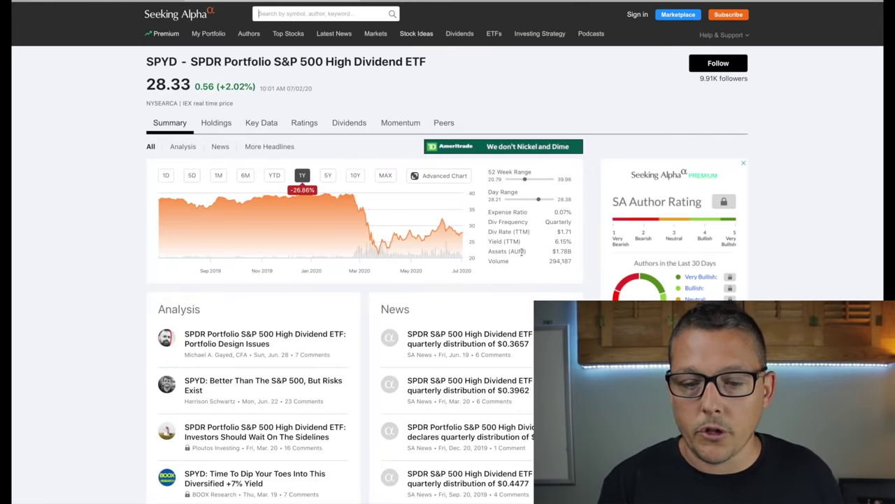
left_click(222, 128)
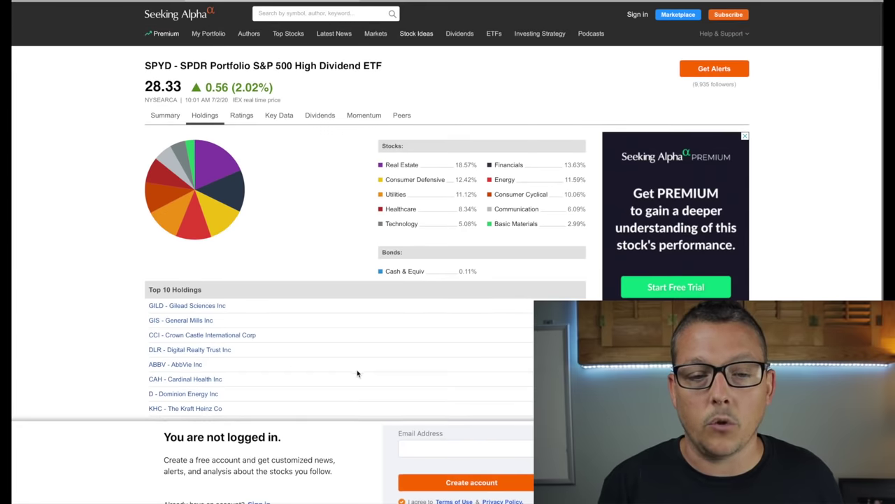
left_click(328, 116)
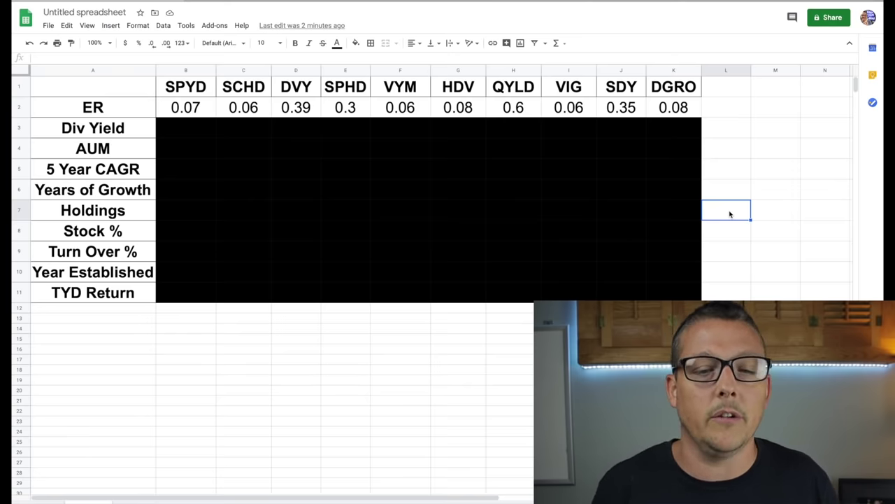
In the spreadsheet, uncover the Div Yield row for all ten ETFs, keeping the AUM through TYD Return rows blacked out.
left_click(819, 263)
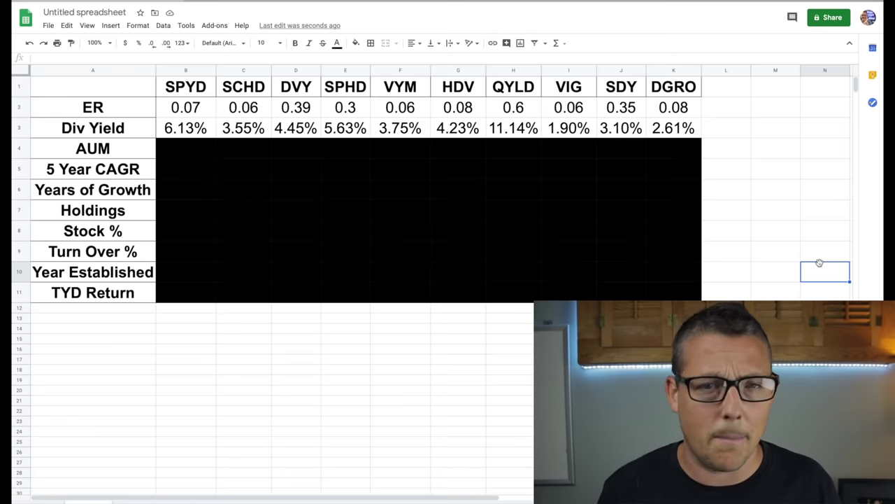
left_click_drag(185, 149, 674, 292)
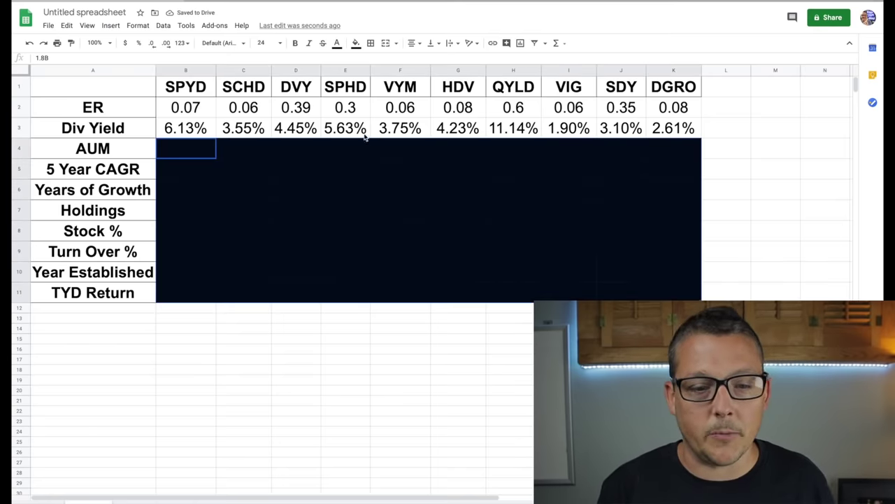
Delete the DVY, SPHD and SDY columns from the ETF comparison table.
left_click(299, 70)
right_click(299, 70)
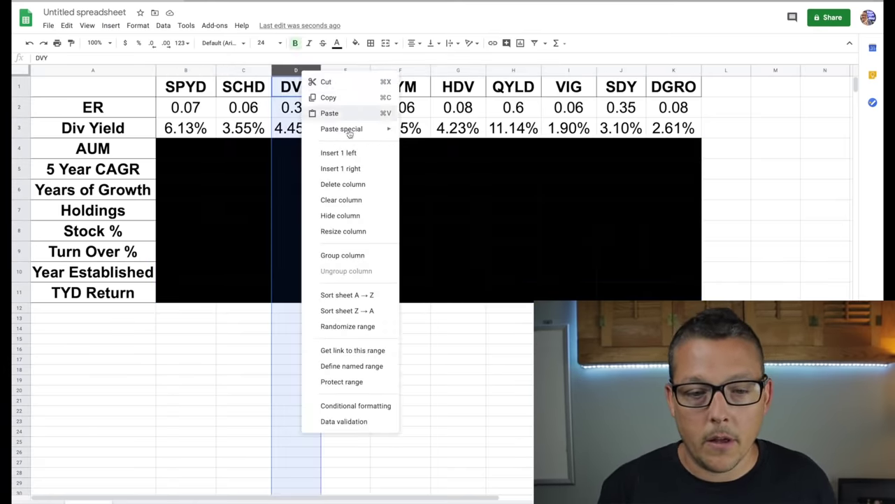
left_click(351, 188)
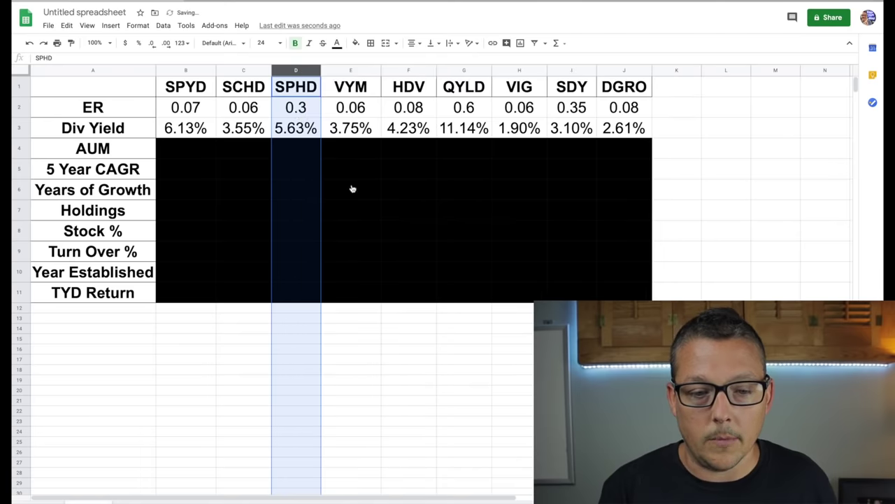
right_click(294, 72)
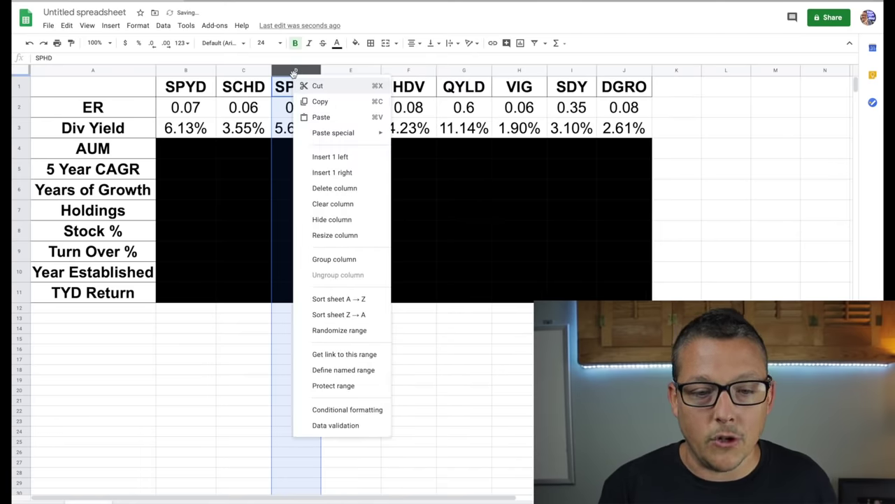
left_click(351, 187)
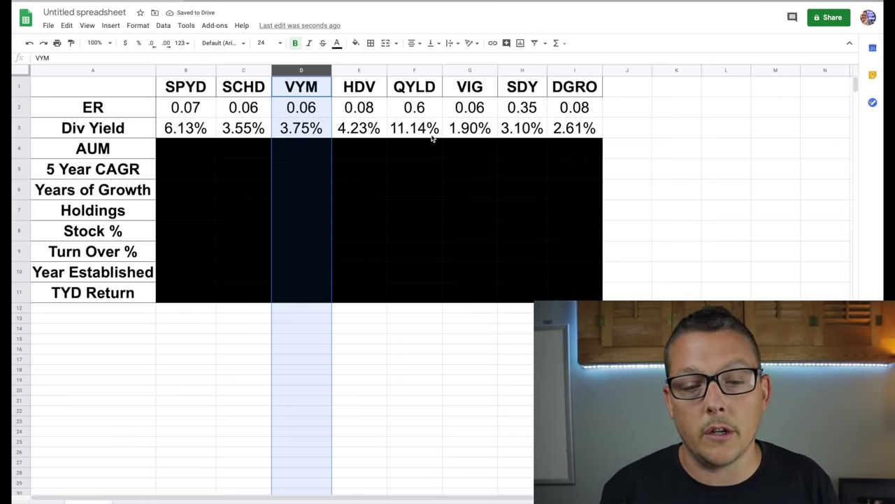
left_click(512, 70)
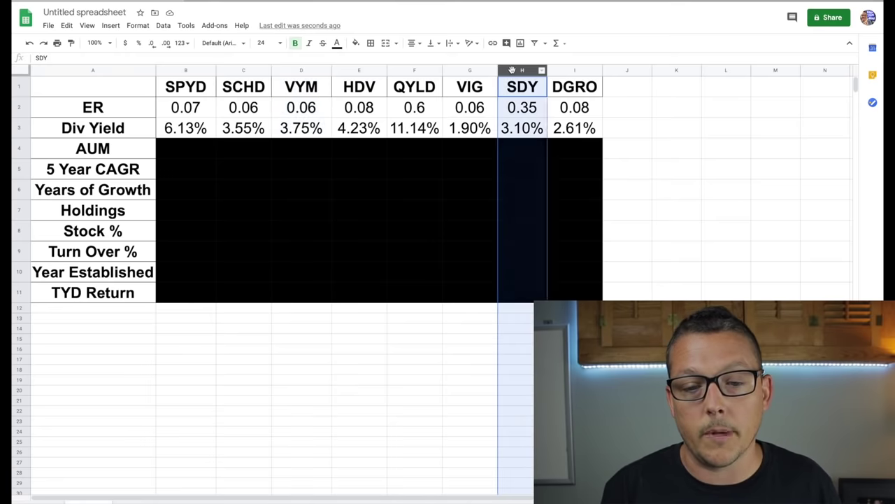
right_click(512, 70)
left_click(570, 183)
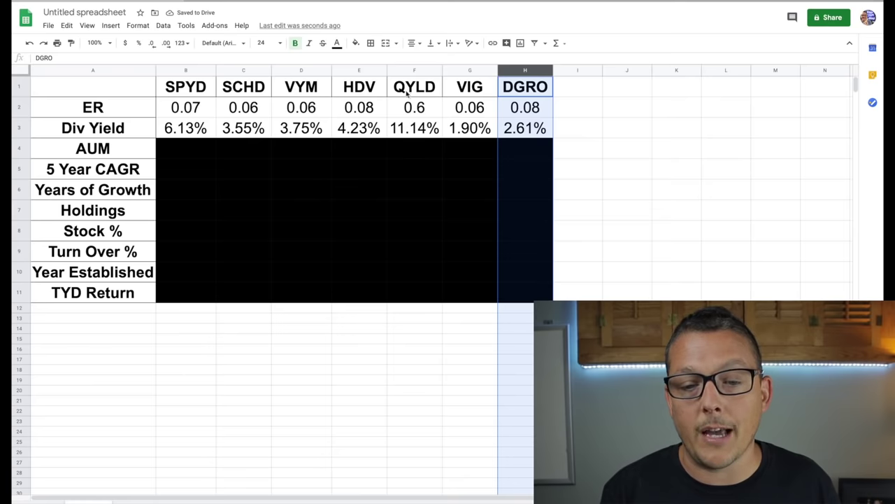
left_click(677, 148)
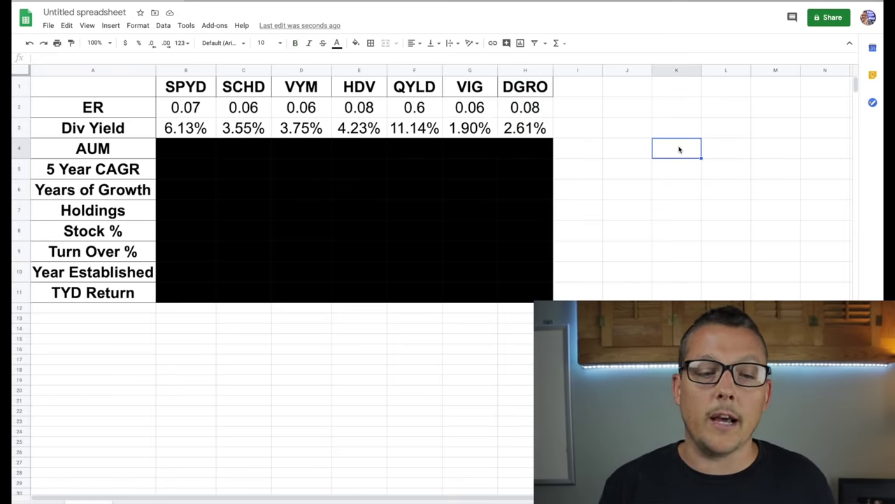
Change the fill of the AUM values in B4:H4 from black to white.
left_click_drag(176, 149, 520, 156)
left_click(356, 43)
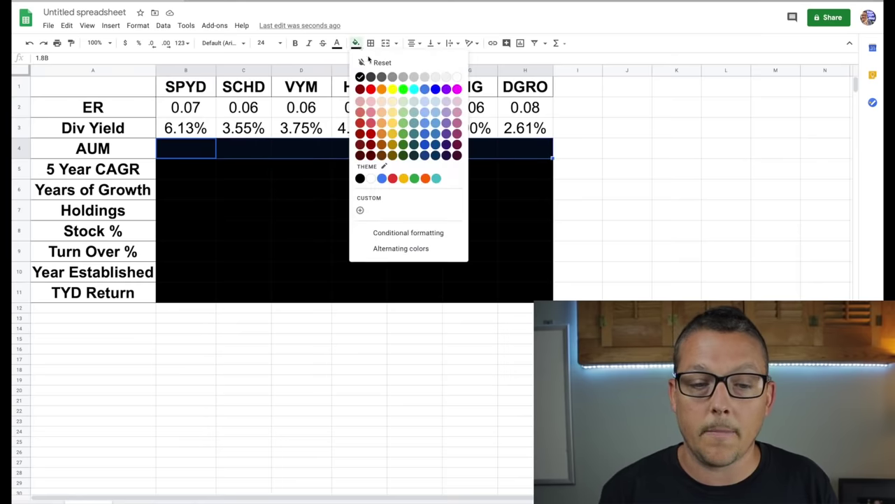
left_click(458, 76)
left_click(640, 212)
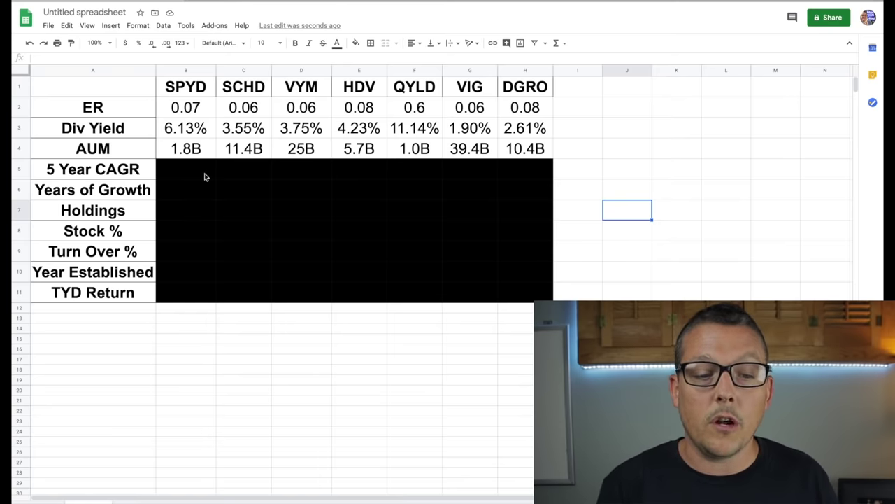
Reset the fill colour of the 5 Year CAGR values in B5:H5.
left_click_drag(204, 177, 521, 175)
left_click(356, 43)
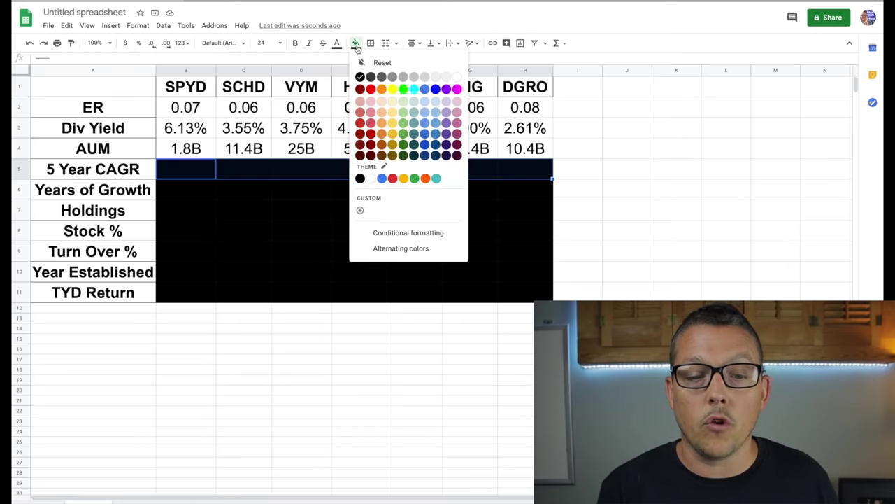
left_click(385, 63)
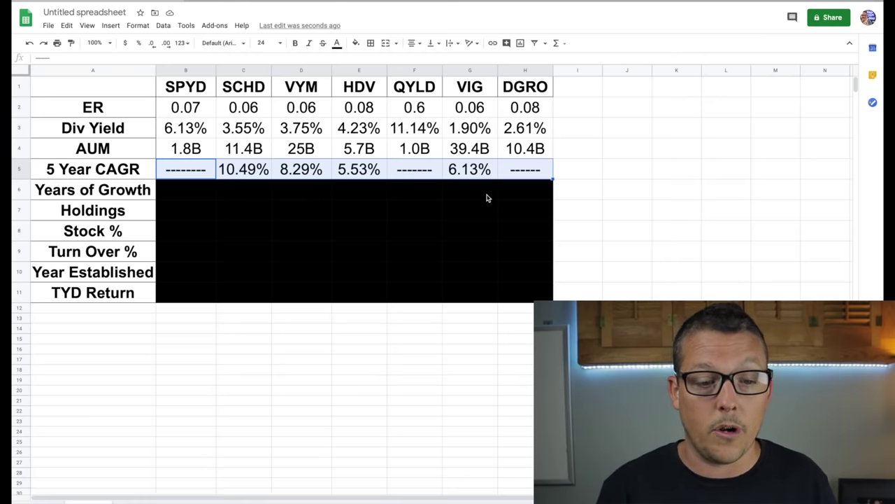
Remove the black fill from the Years of Growth, Holdings, Stock %, Turn Over % and Year Established rows.
left_click(615, 217)
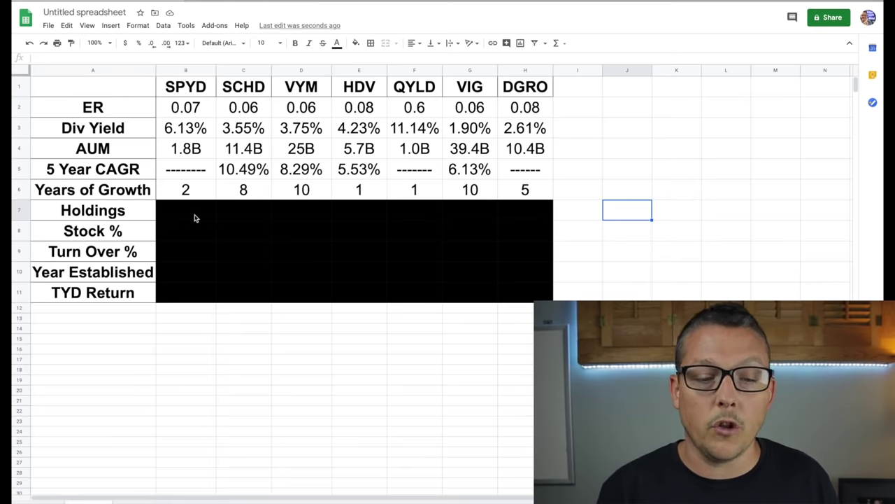
left_click_drag(194, 214, 526, 222)
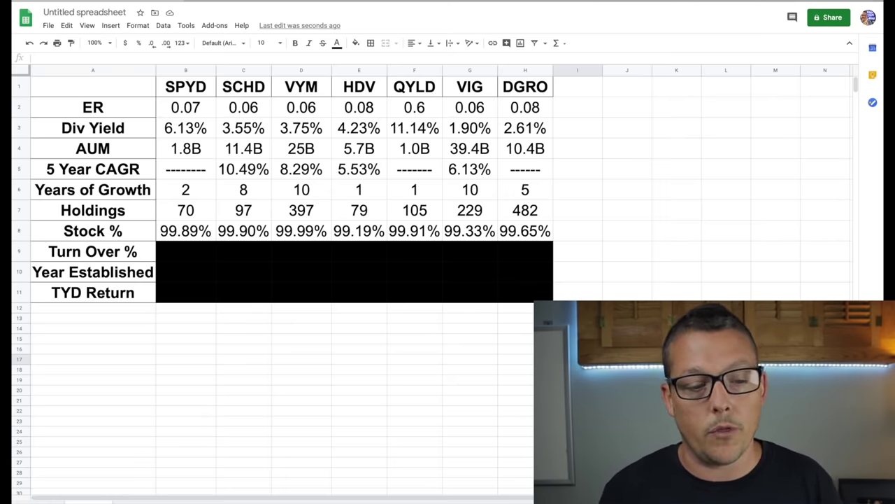
type("28%\t24%\t7%\t57%\t15%\t14%\t26%")
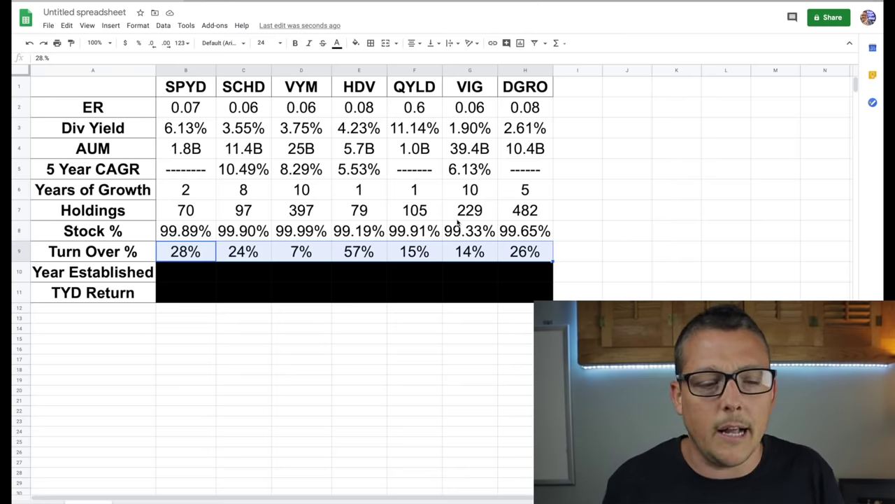
left_click(516, 338)
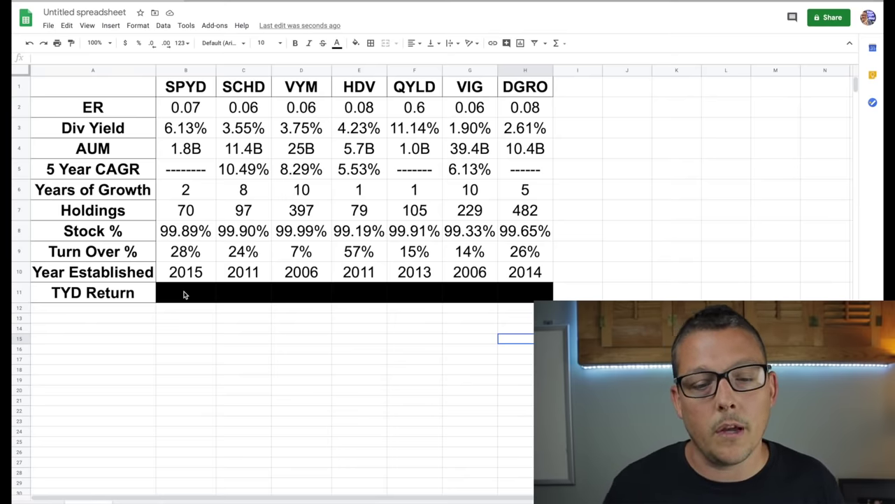
On the sheet with scoring columns, remove the black fill from the Div Yield through TYD Return rows and the totals in row 12.
left_click(506, 360)
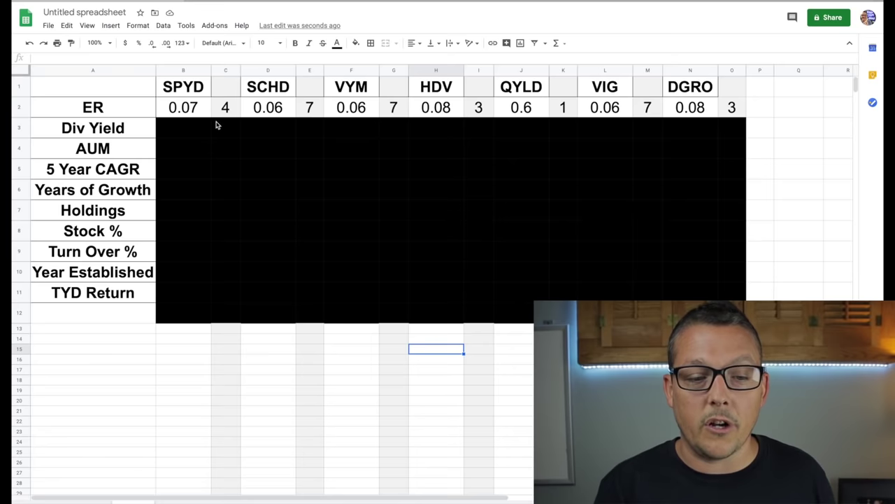
left_click_drag(207, 127, 726, 128)
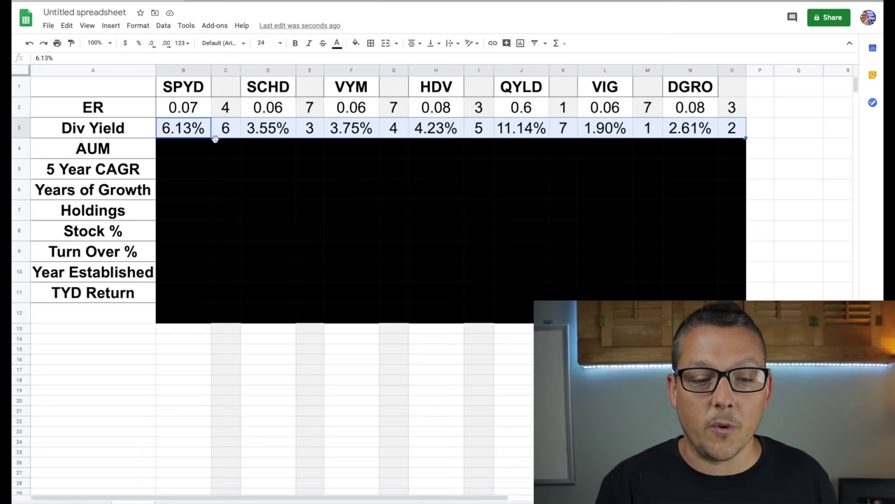
left_click_drag(210, 149, 720, 284)
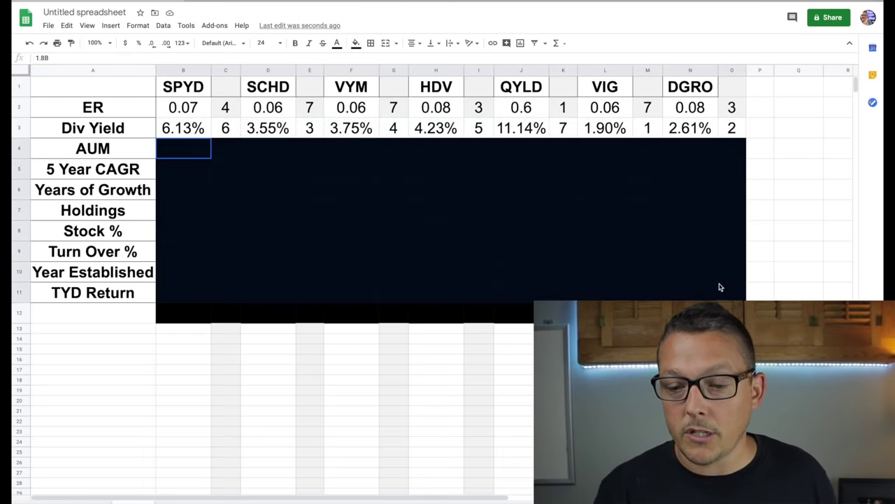
left_click(471, 395)
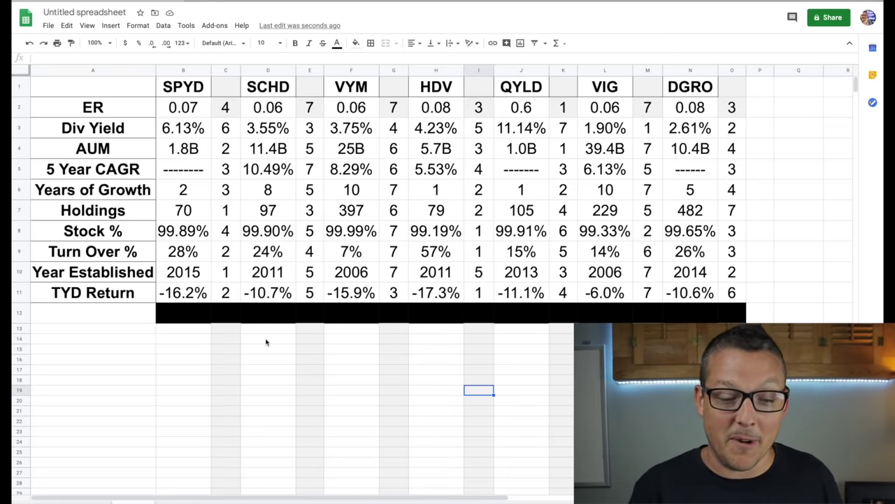
left_click(441, 414)
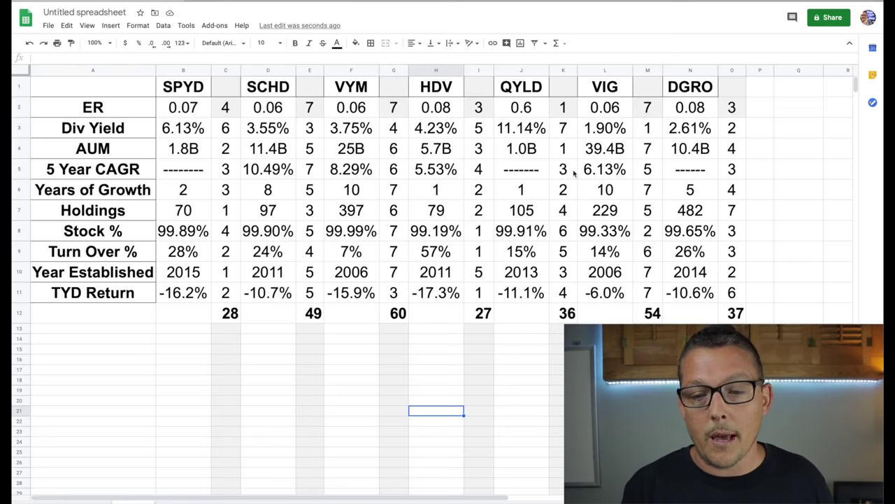
Review the sector breakdown and top holdings of VYM and SCHD on Seeking Alpha.
mouse_move(420, 502)
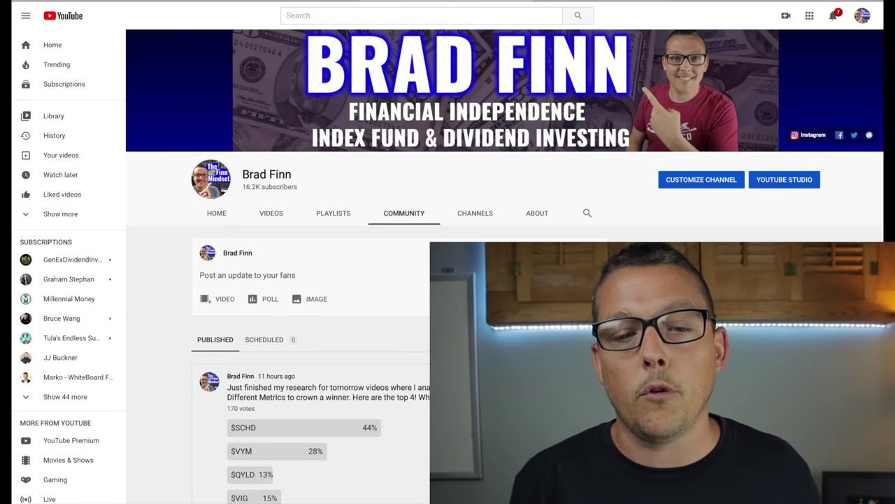
scroll(329, 328, "down", 2)
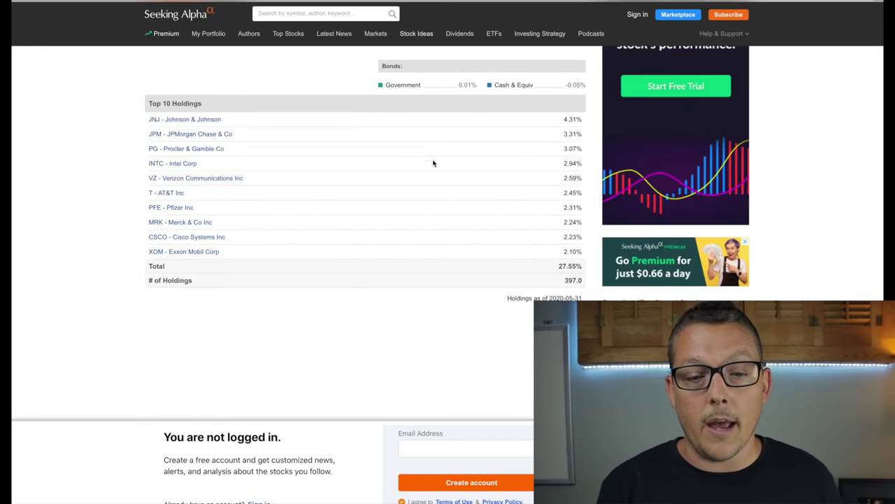
scroll(433, 163, "up", 3)
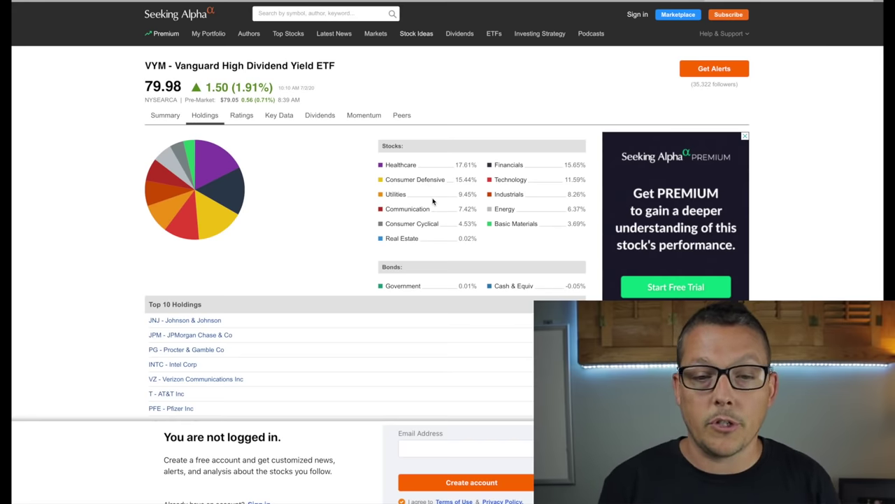
left_click(564, 2)
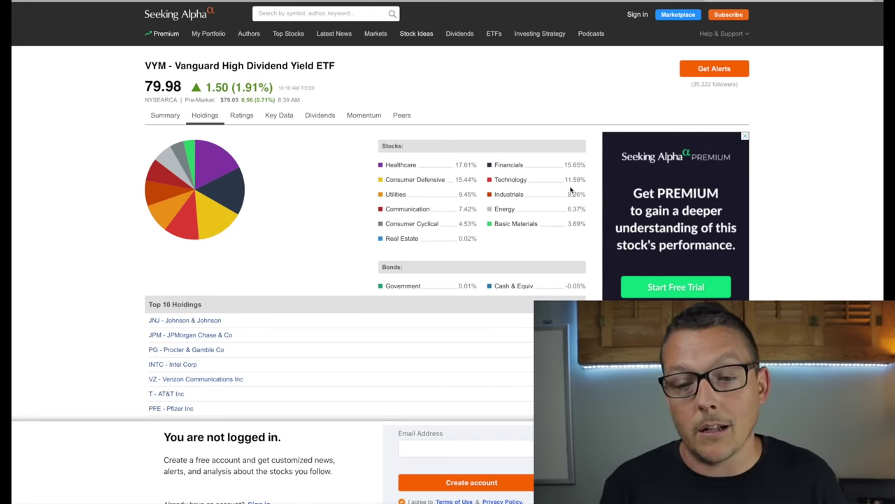
left_click(626, 2)
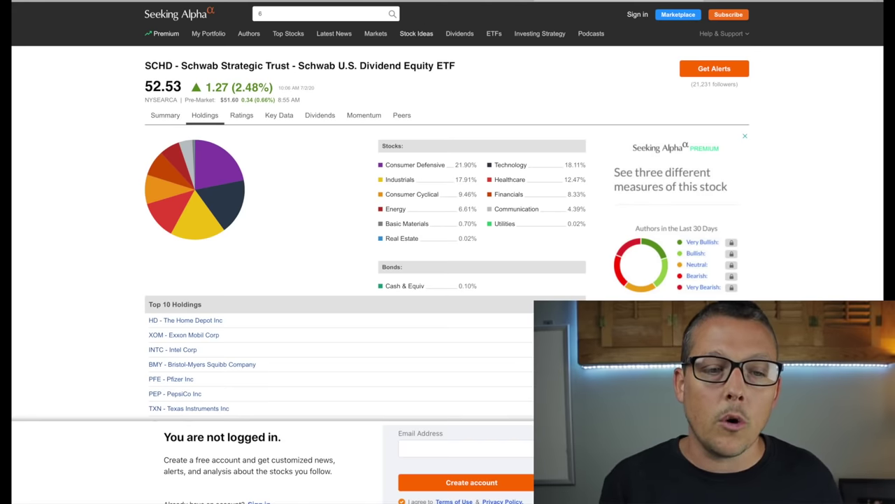
Switch back to the spreadsheet and show the sheet comparing SCHD, VYM and VIG.
left_click(172, 7)
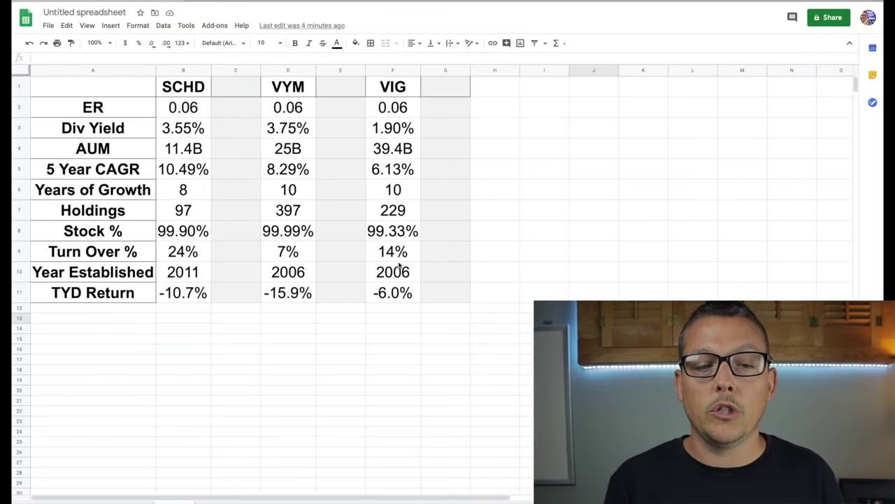